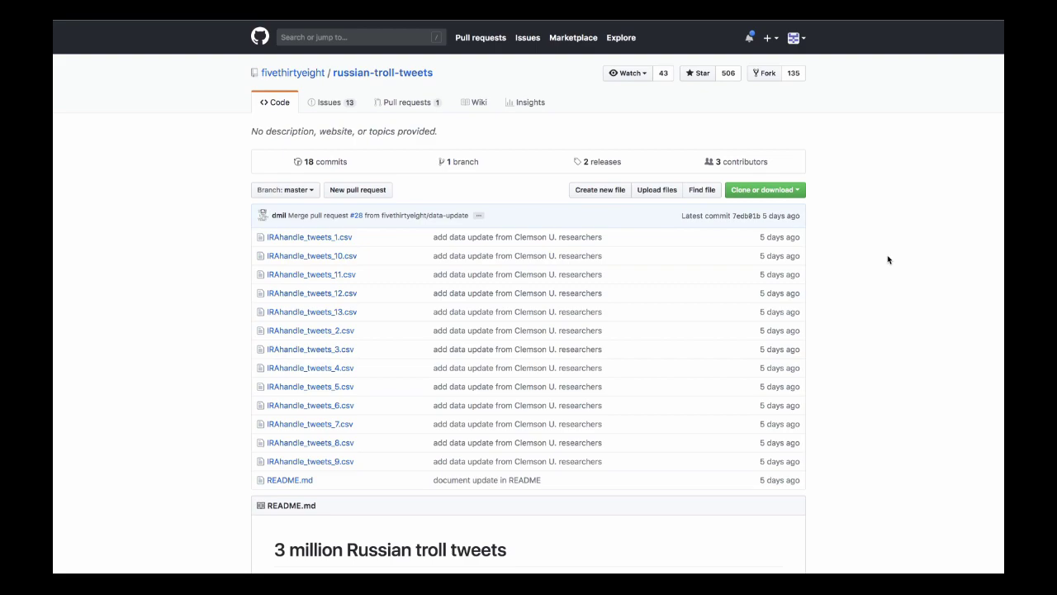
Read the README description of the russian-troll-tweets repository below its file list.
scroll(888, 260, "down", 5)
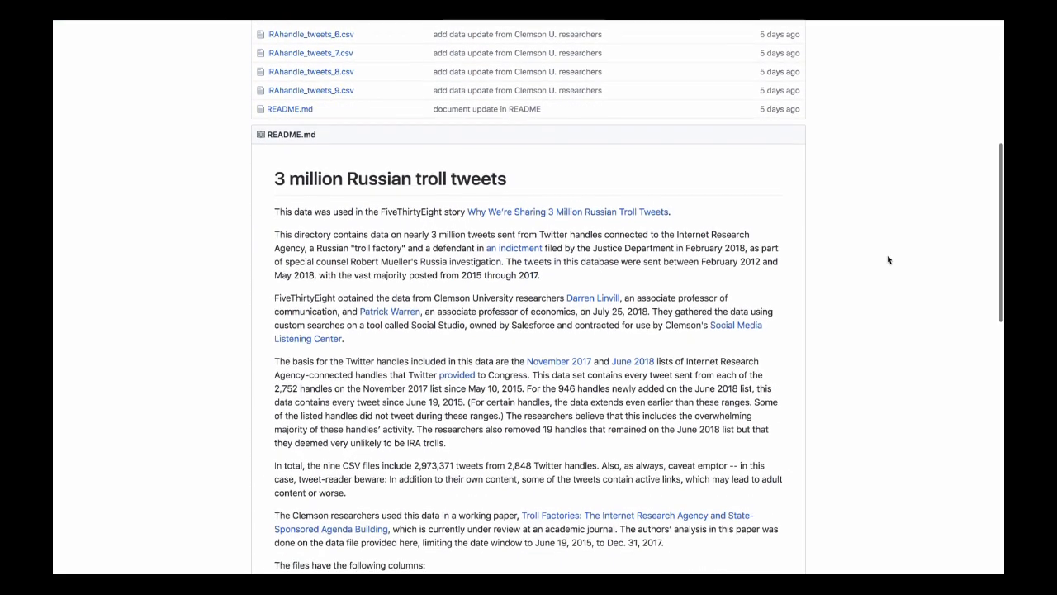
scroll(887, 259, "down", 1)
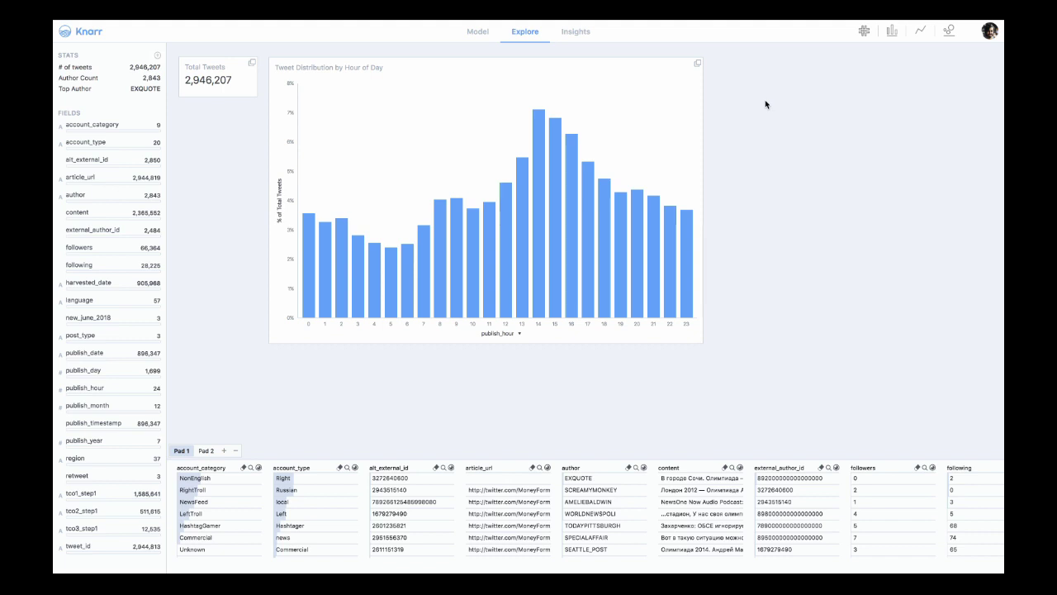
Enlarge the Total Tweets card slightly.
left_click_drag(866, 231, 616, 155)
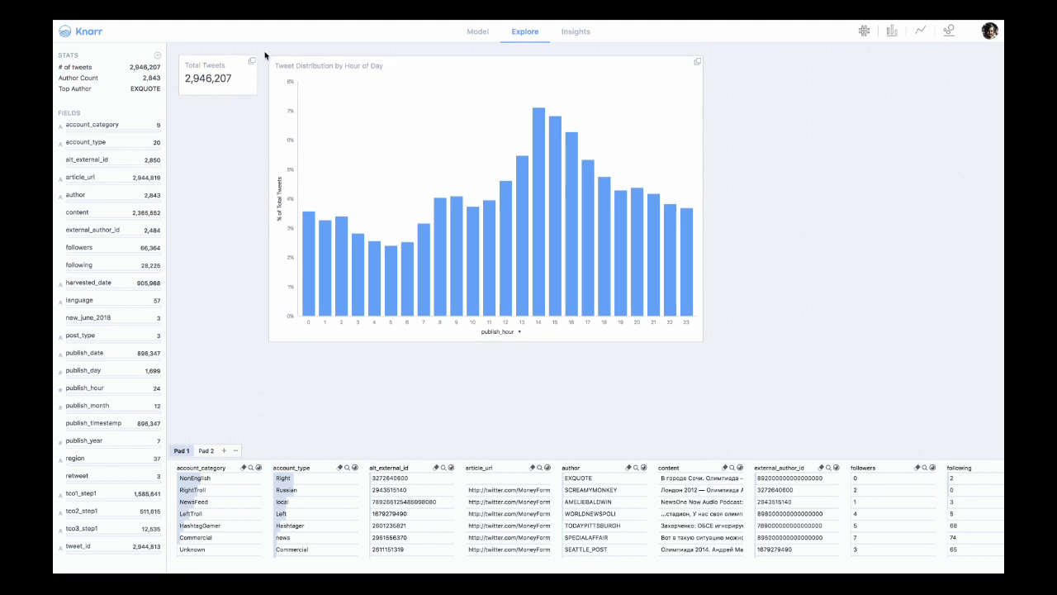
left_click_drag(242, 91, 255, 108)
Change the tweet distribution chart's grouping field to publish_year.
left_click(514, 332)
scroll(502, 399, "down", 3)
scroll(501, 399, "down", 2)
scroll(503, 403, "down", 2)
left_click(497, 404)
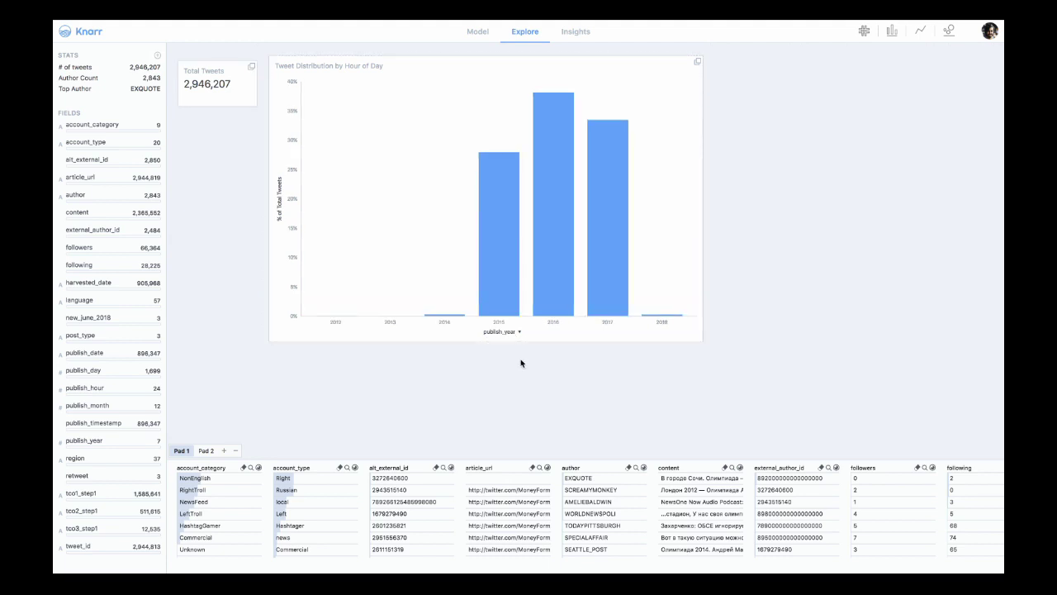
Set the tweet distribution chart's grouping field back to publish_hour.
left_click(507, 331)
scroll(501, 390, "down", 5)
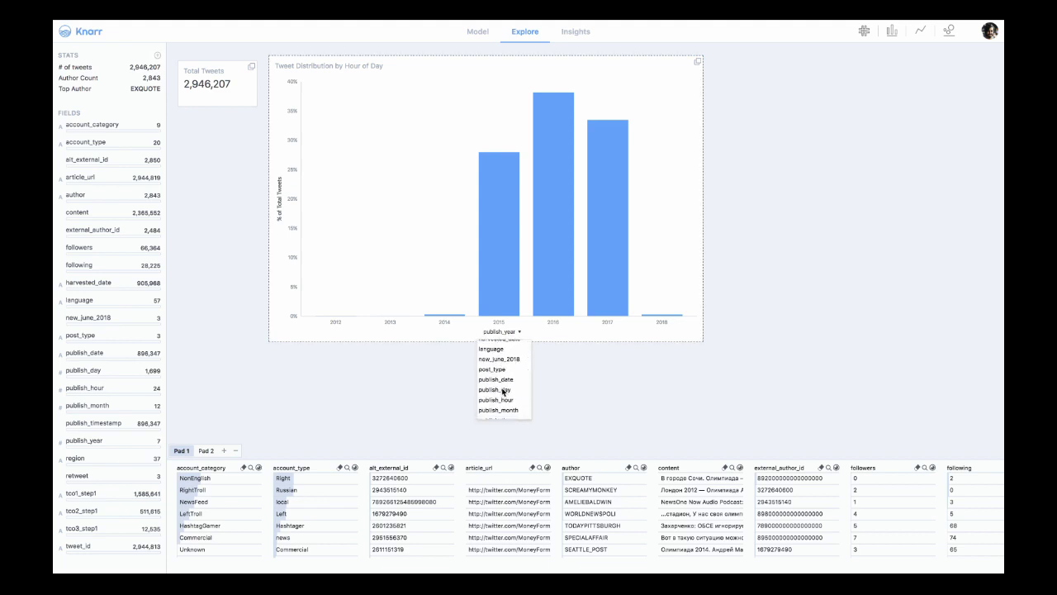
scroll(494, 391, "down", 2)
left_click(497, 382)
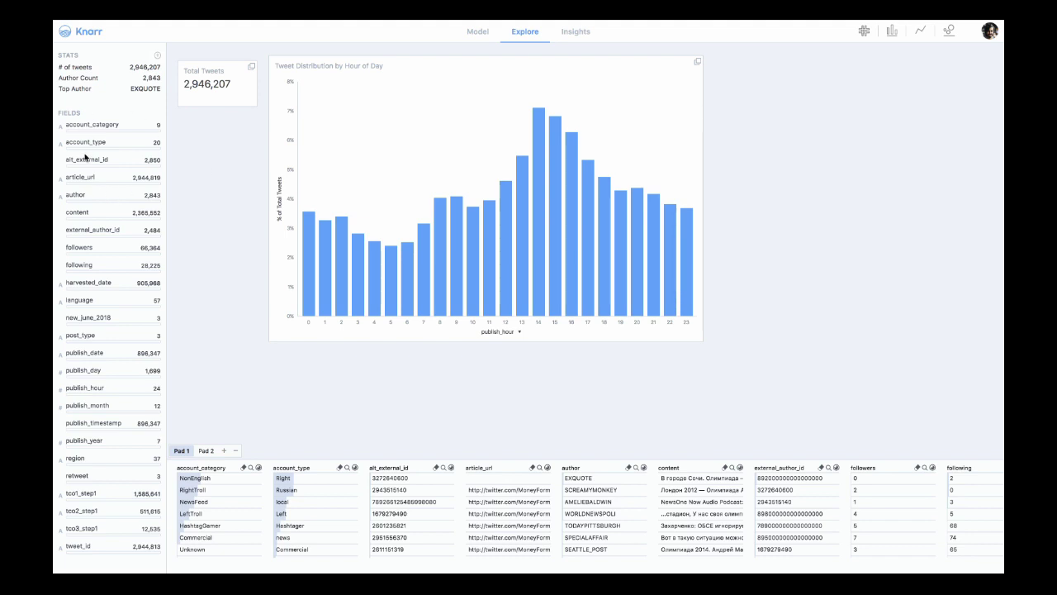
Filter the tweets to the NonEnglish value of the account_category field and close its value list.
scroll(97, 174, "down", 2)
scroll(101, 149, "up", 2)
left_click(102, 125)
left_click(205, 145)
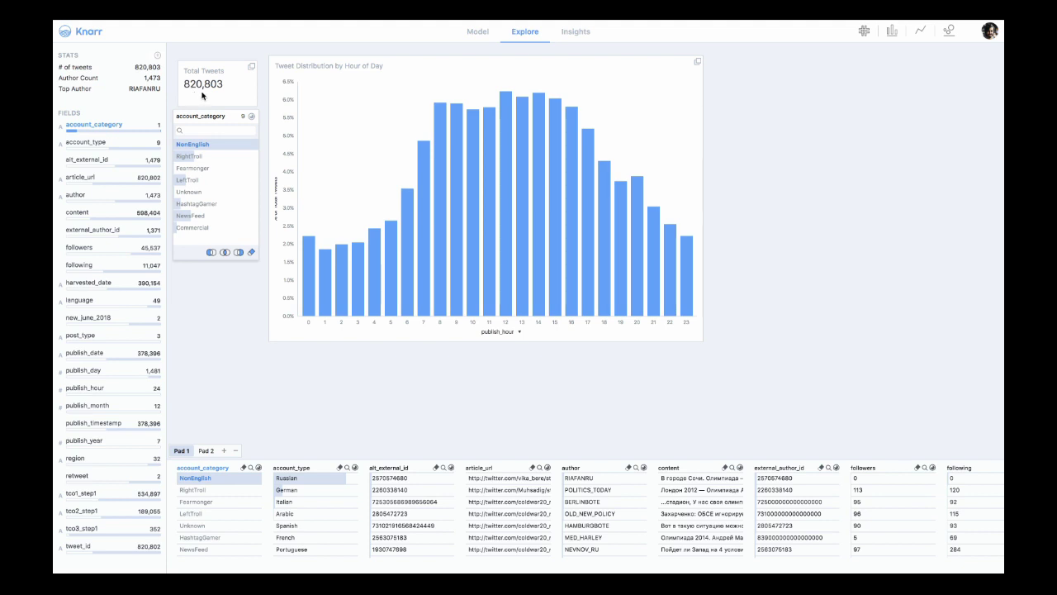
left_click(244, 314)
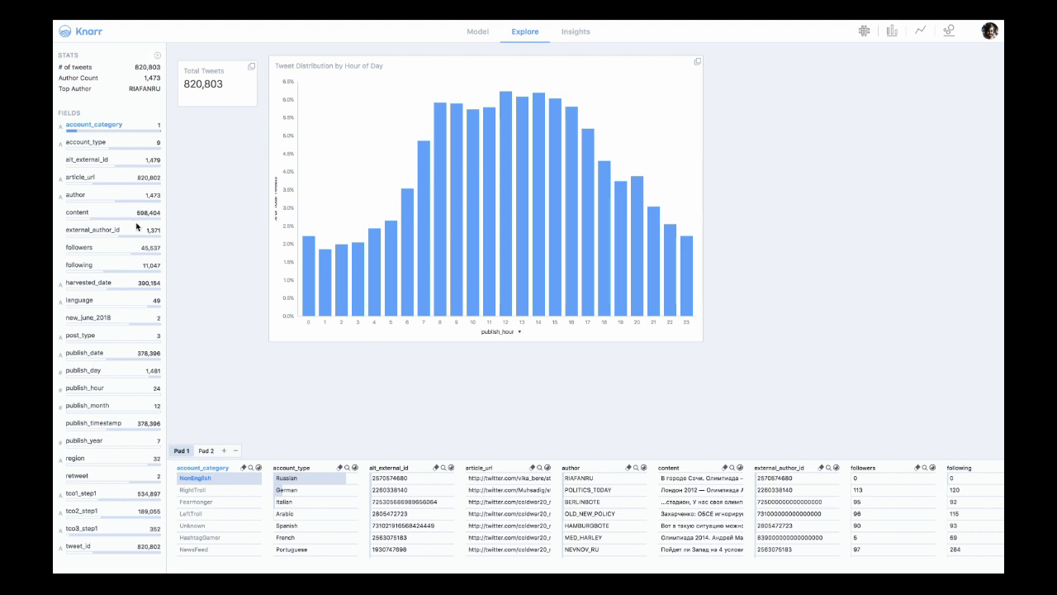
Review the account_category and account_type value lists, and clear the account_category filter.
left_click(111, 125)
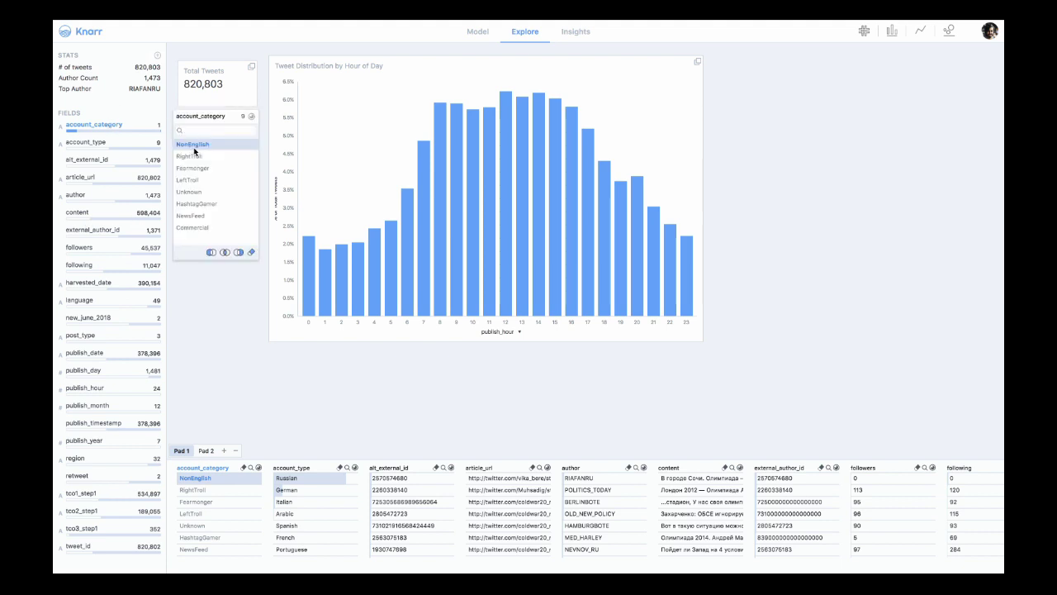
left_click(100, 142)
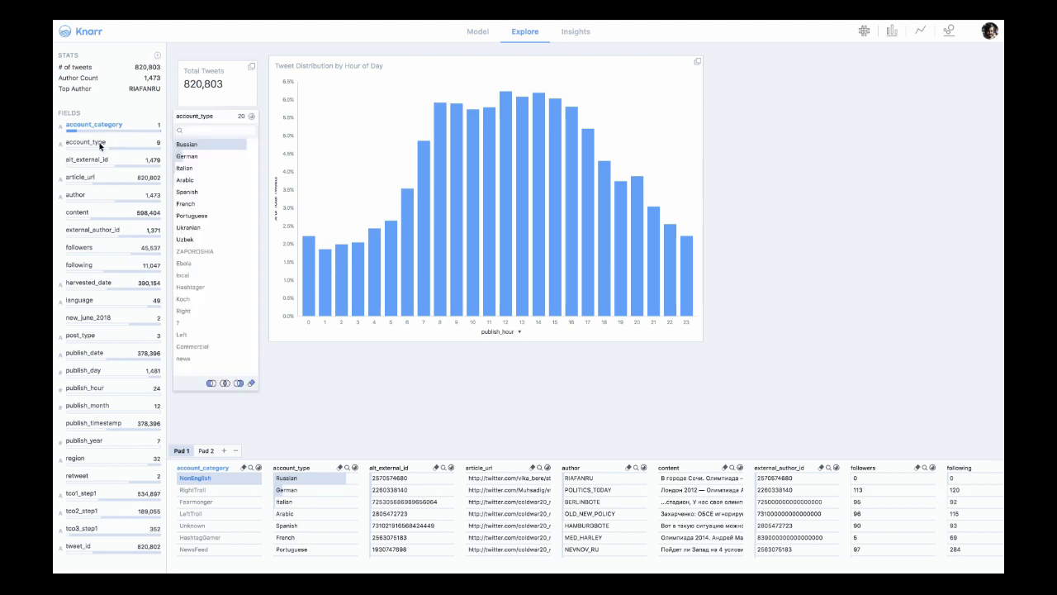
left_click(100, 144)
left_click(62, 127)
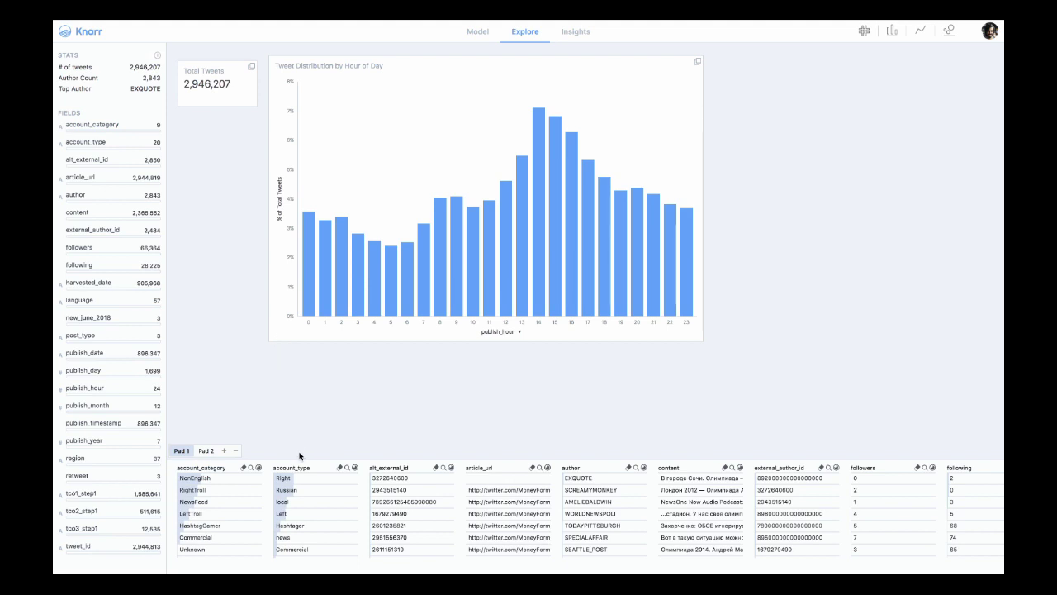
Look through the Pad 1 field columns and filter account_category to RightTroll.
scroll(308, 471, "right", 10)
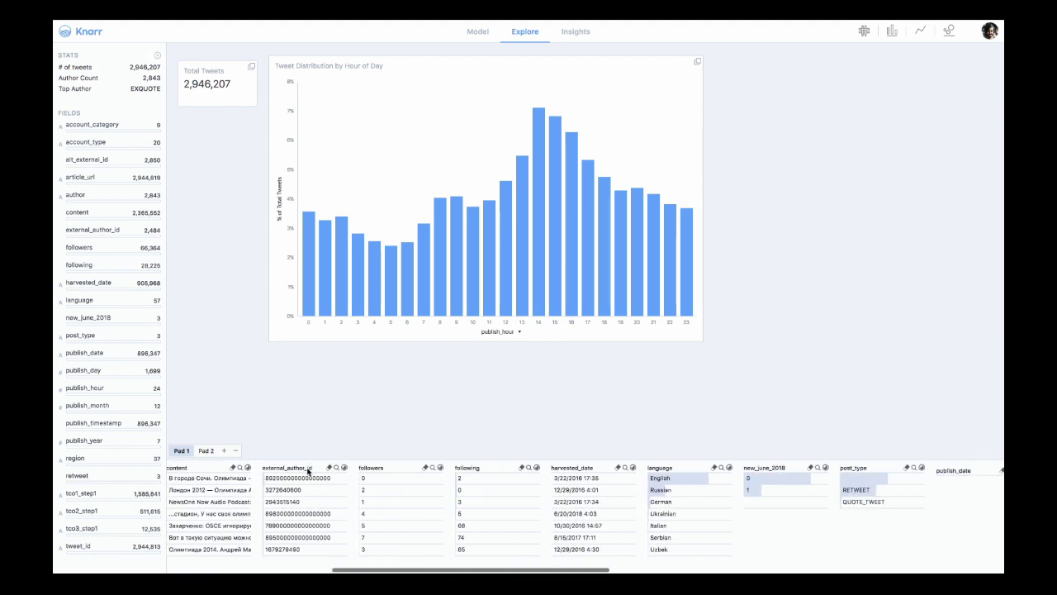
scroll(307, 471, "right", 15)
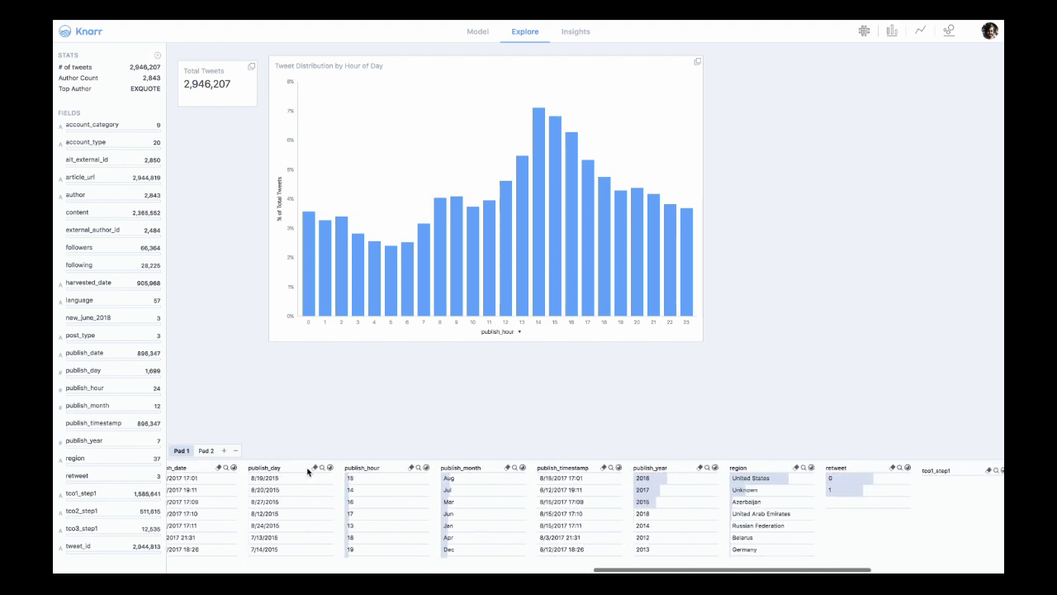
scroll(307, 470, "left", 20)
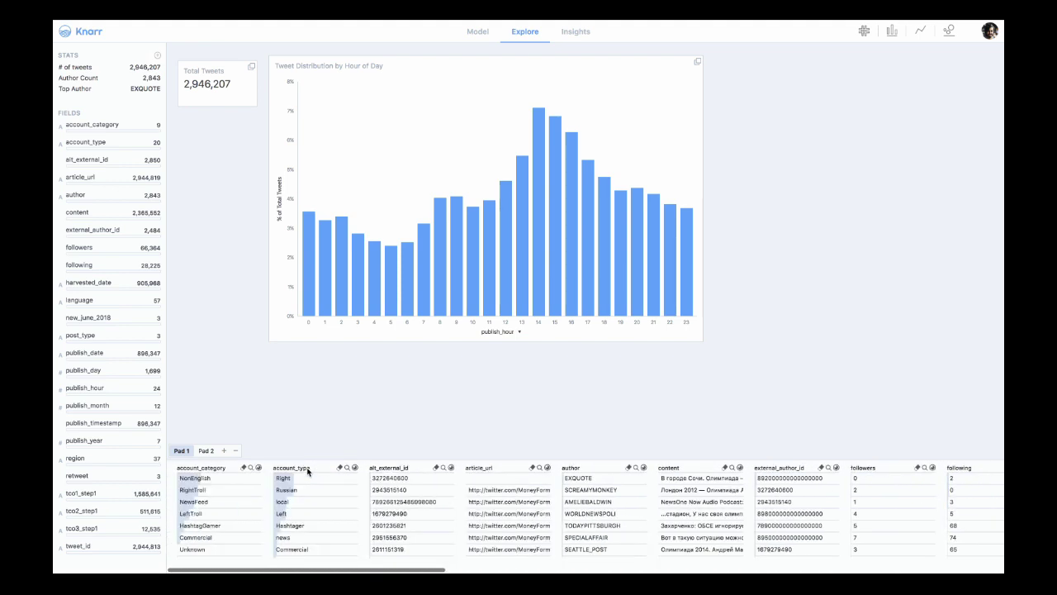
left_click(196, 490)
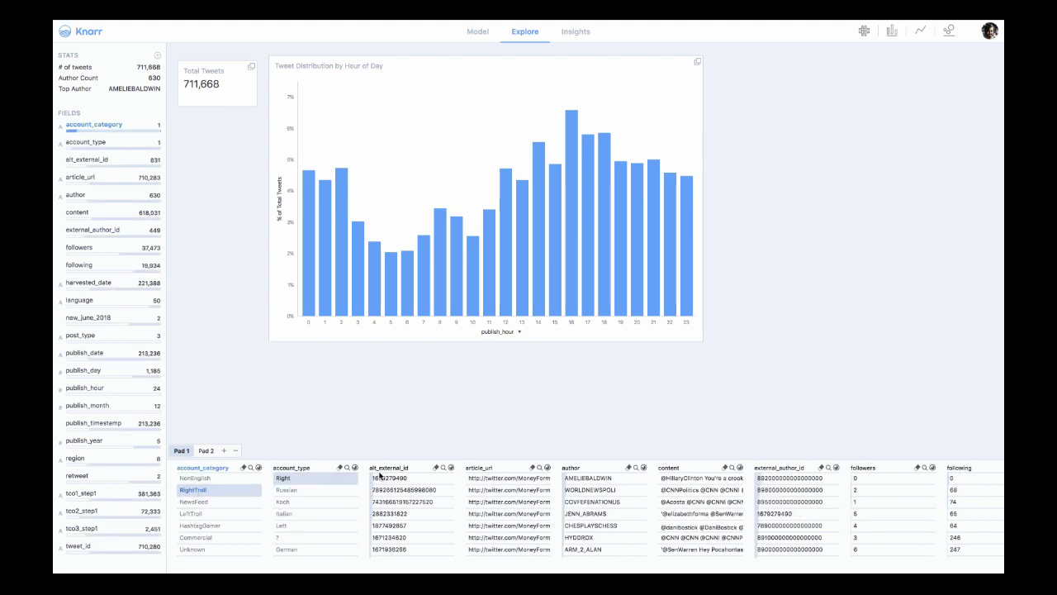
Examine the language values associated with the RightTroll accounts, and clear the account_category filter.
scroll(588, 469, "right", 5)
scroll(589, 469, "right", 15)
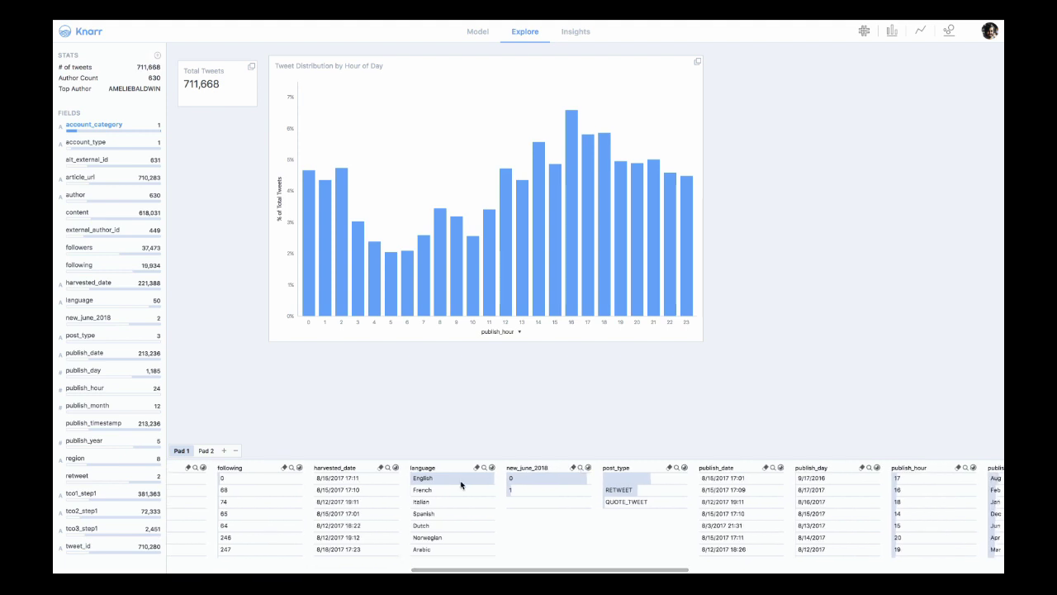
scroll(430, 493, "down", 1)
scroll(429, 494, "down", 5)
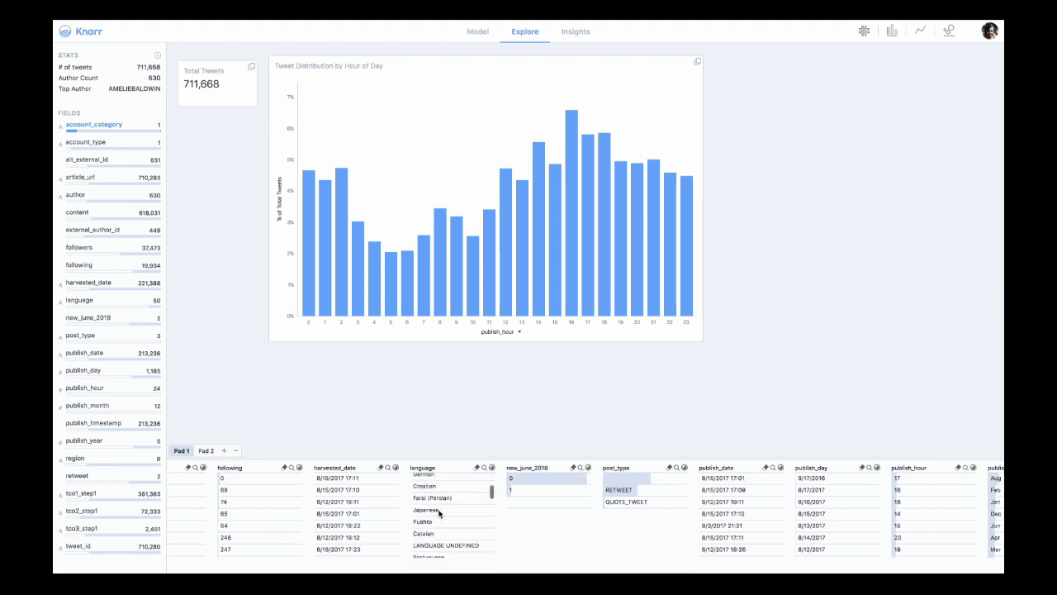
scroll(439, 513, "up", 6)
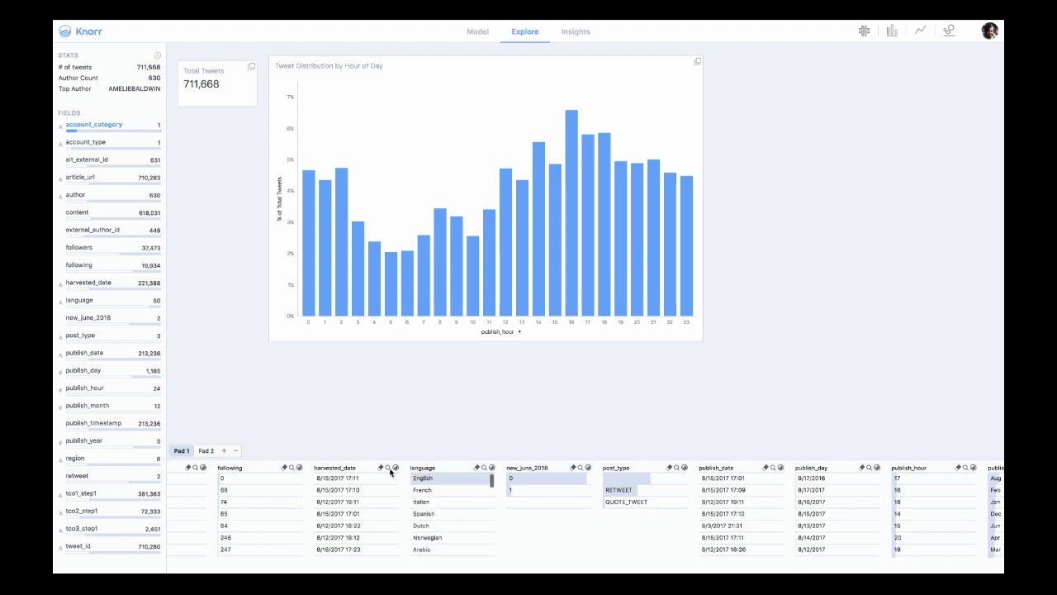
scroll(392, 471, "left", 10)
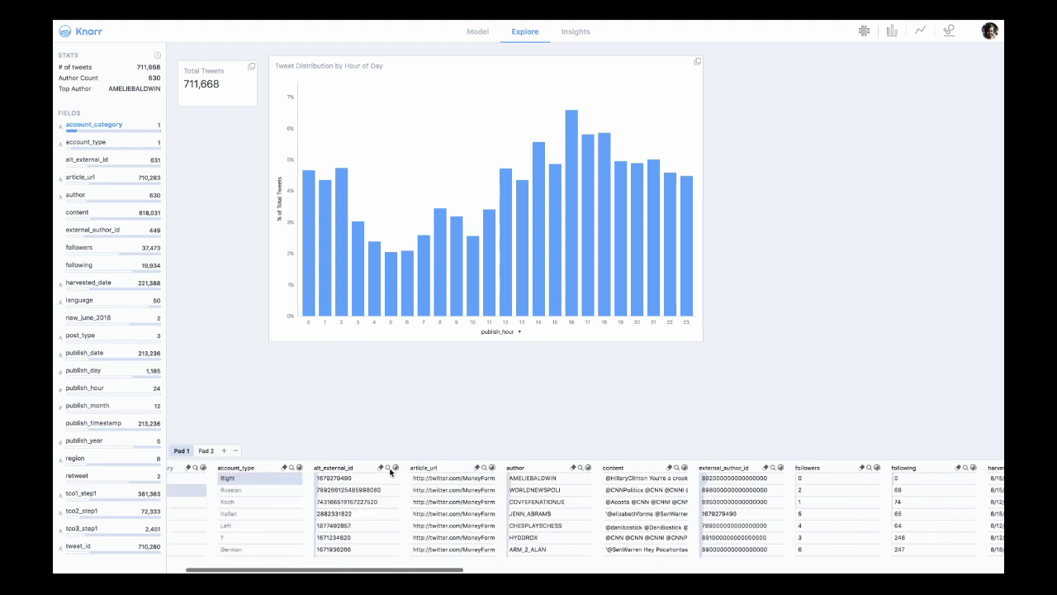
left_click(295, 481)
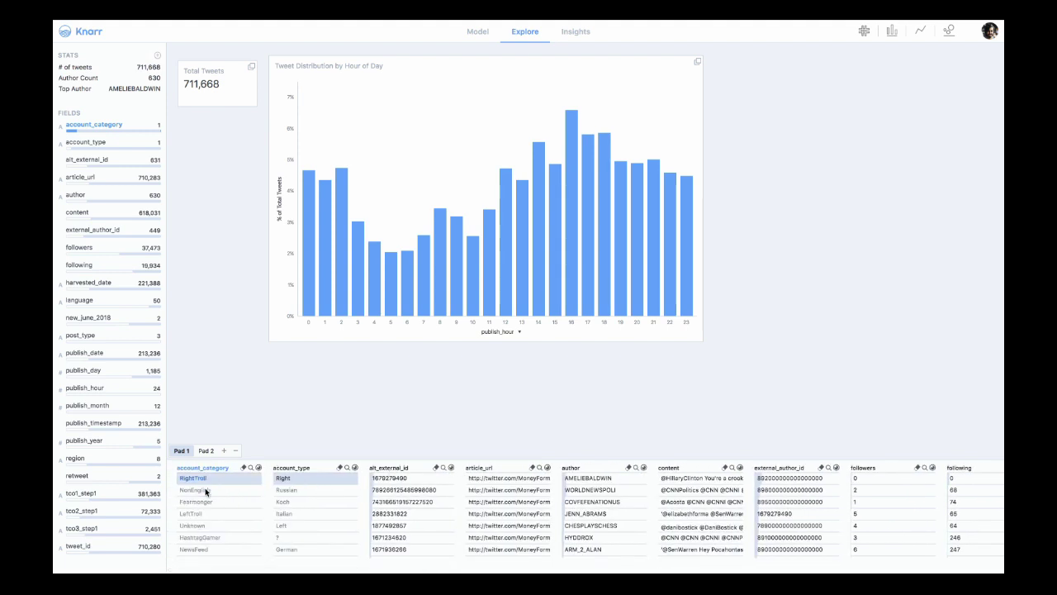
left_click(205, 479)
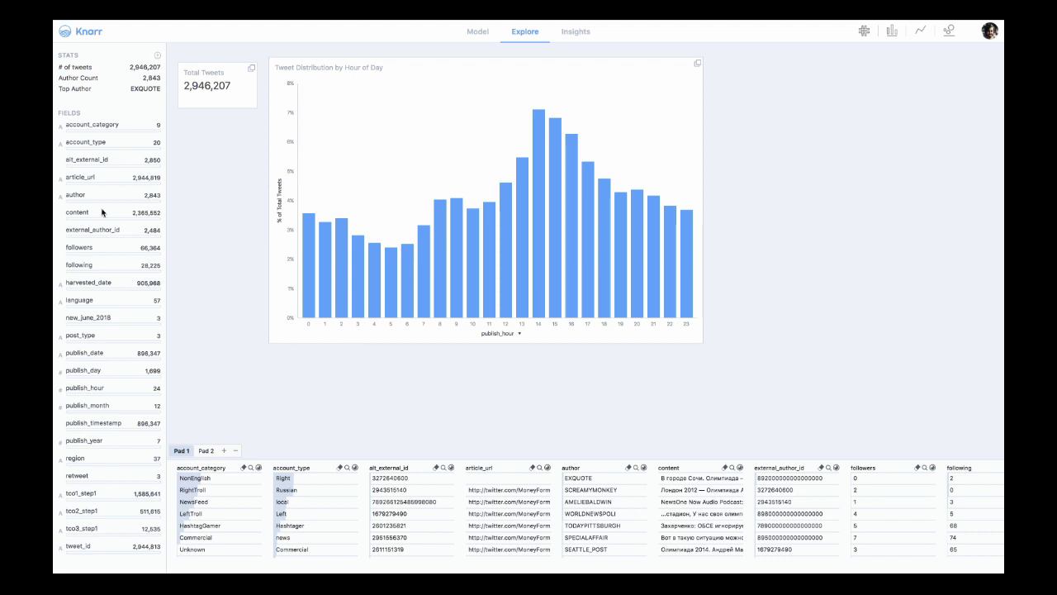
Add an association lens to the author field for content matching *hillary*.
left_click(82, 198)
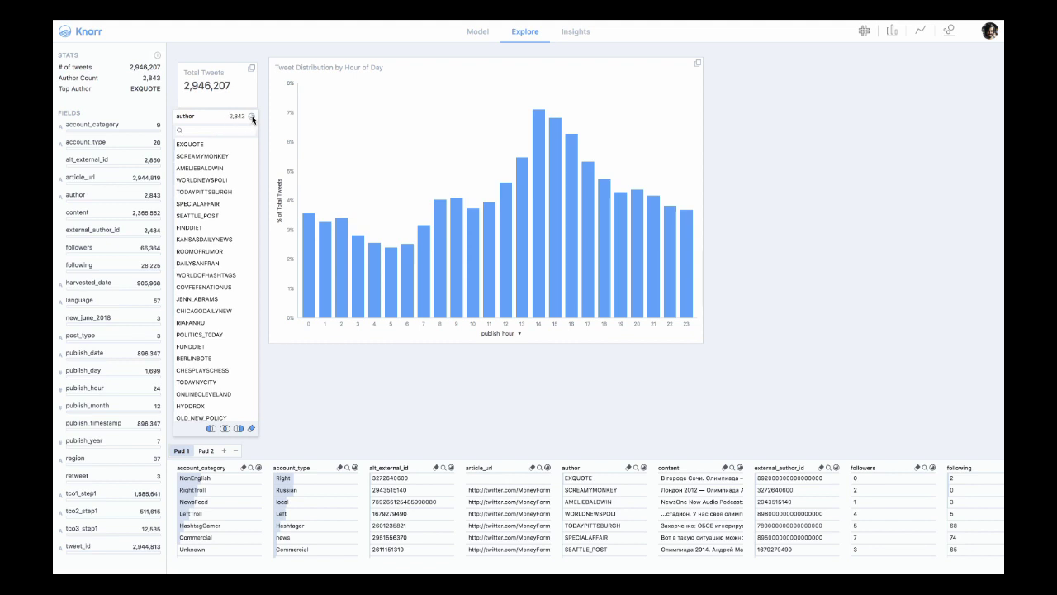
left_click(252, 119)
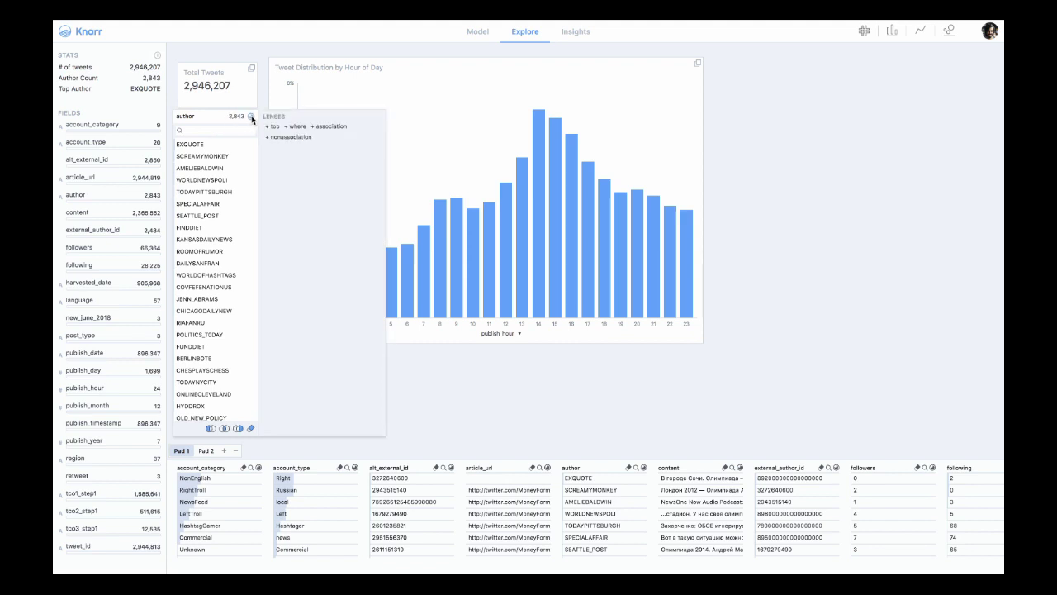
left_click(329, 128)
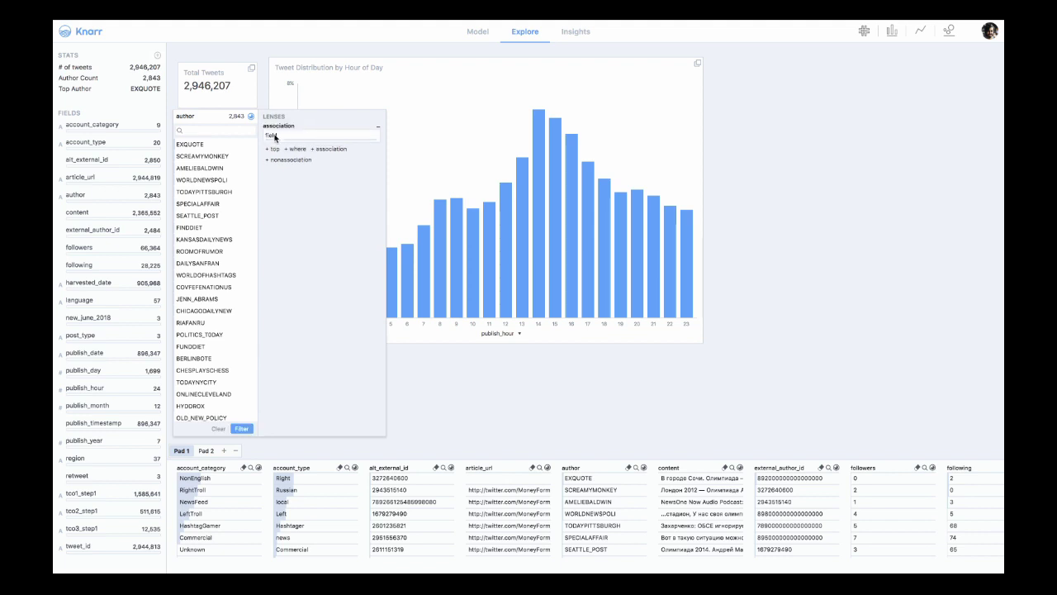
type("content *hillary*")
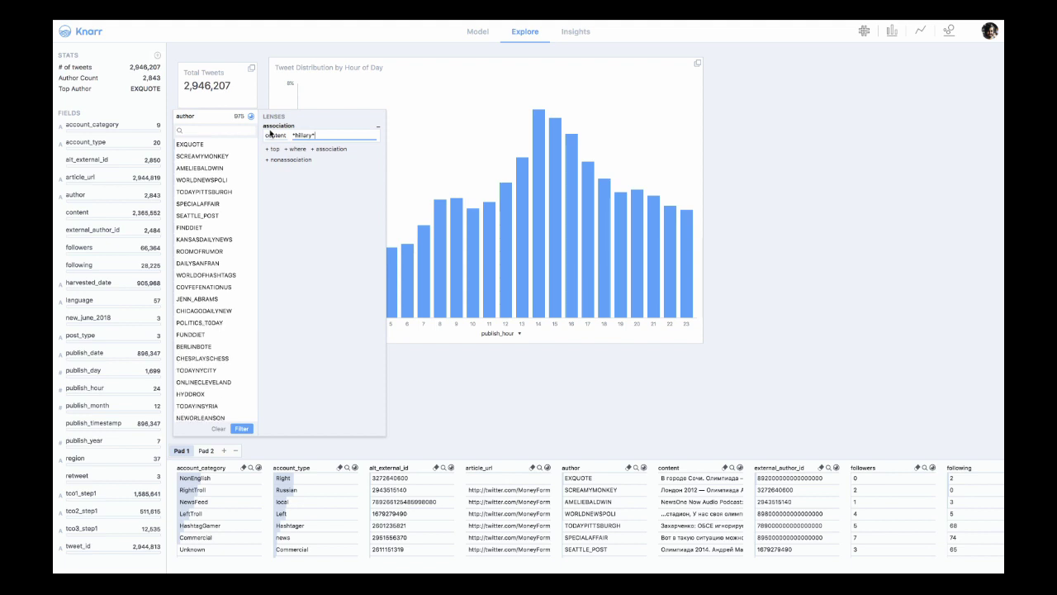
scroll(220, 198, "down", 2)
scroll(220, 198, "up", 2)
Add a nonassociation lens to the author field for content matching *bernie*.
left_click(303, 158)
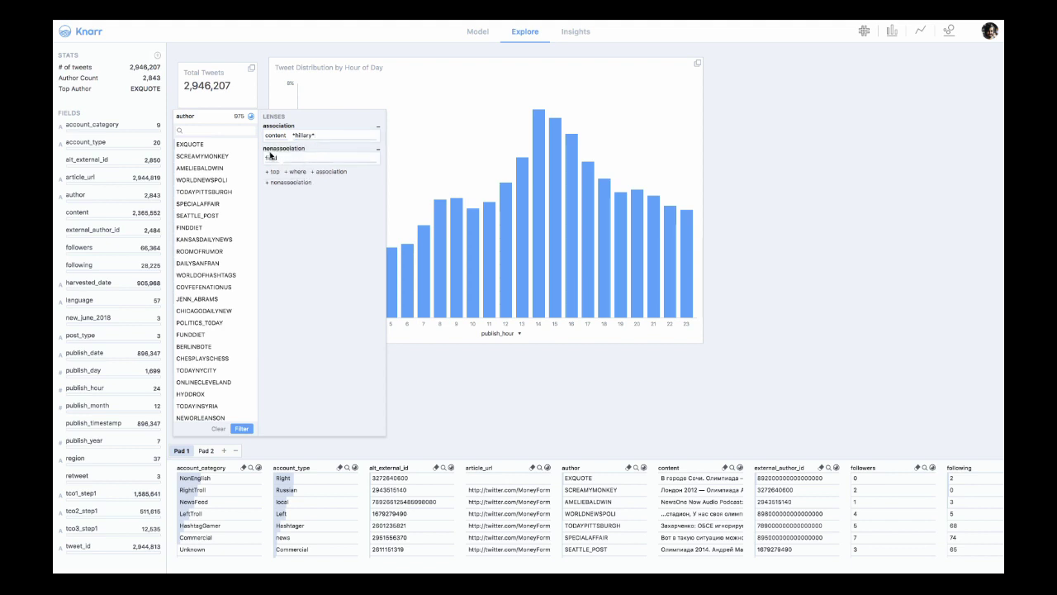
left_click(268, 159)
type("content")
key("Tab")
type("*bernie")
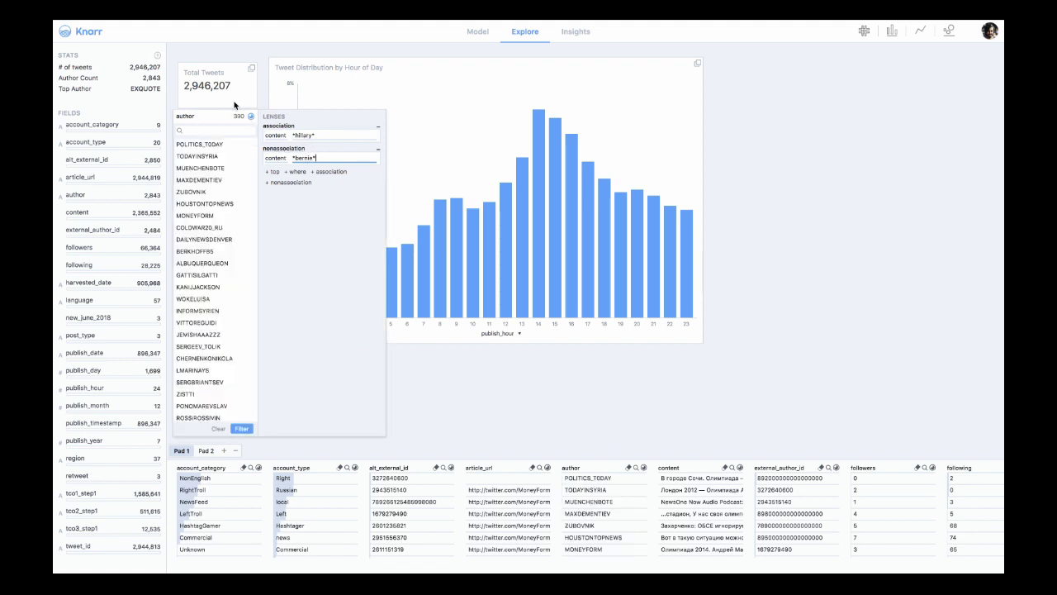
Add a top 5 by count of content lens within account_category to the author field and apply the filter.
left_click(274, 171)
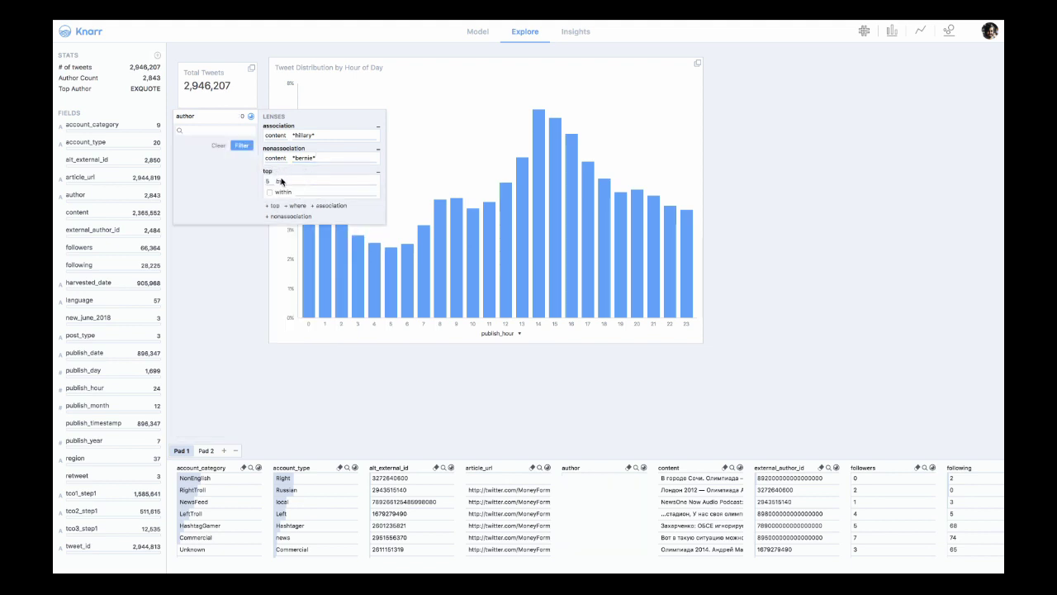
type("count content")
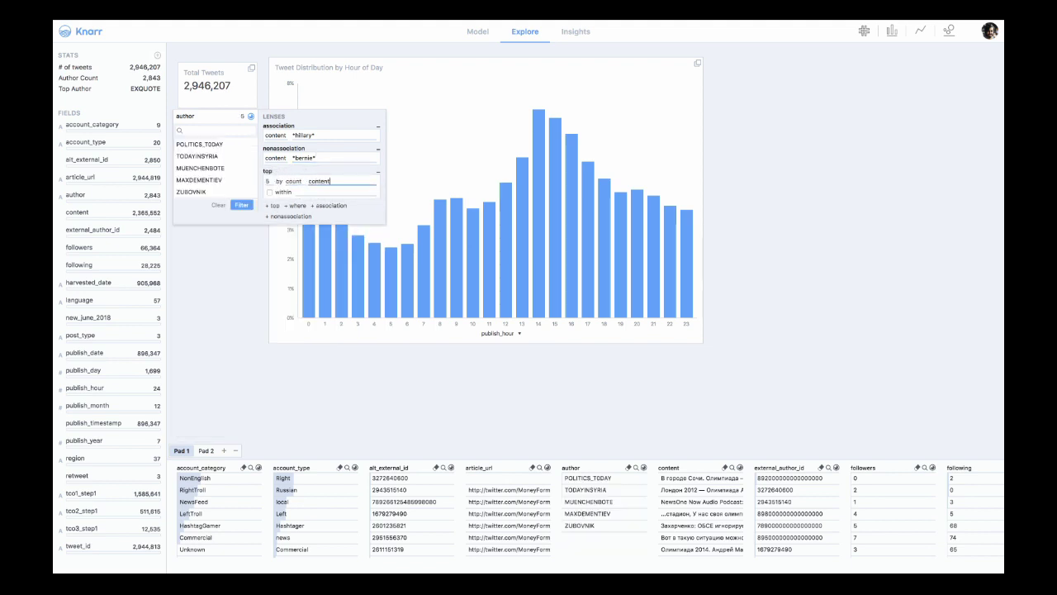
left_click(269, 193)
type("account_category")
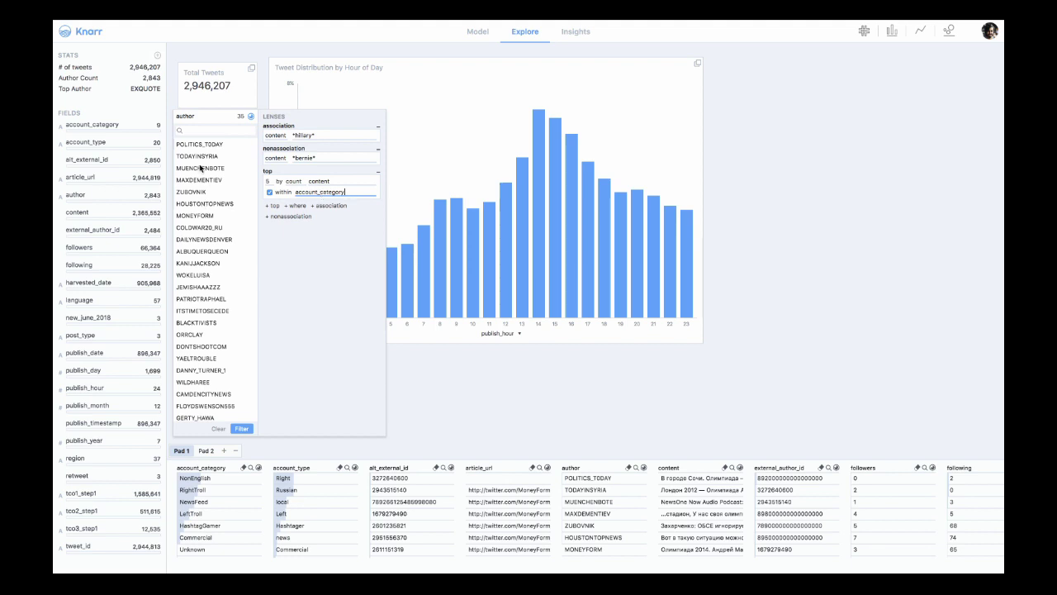
scroll(200, 169, "up", 2)
left_click(242, 428)
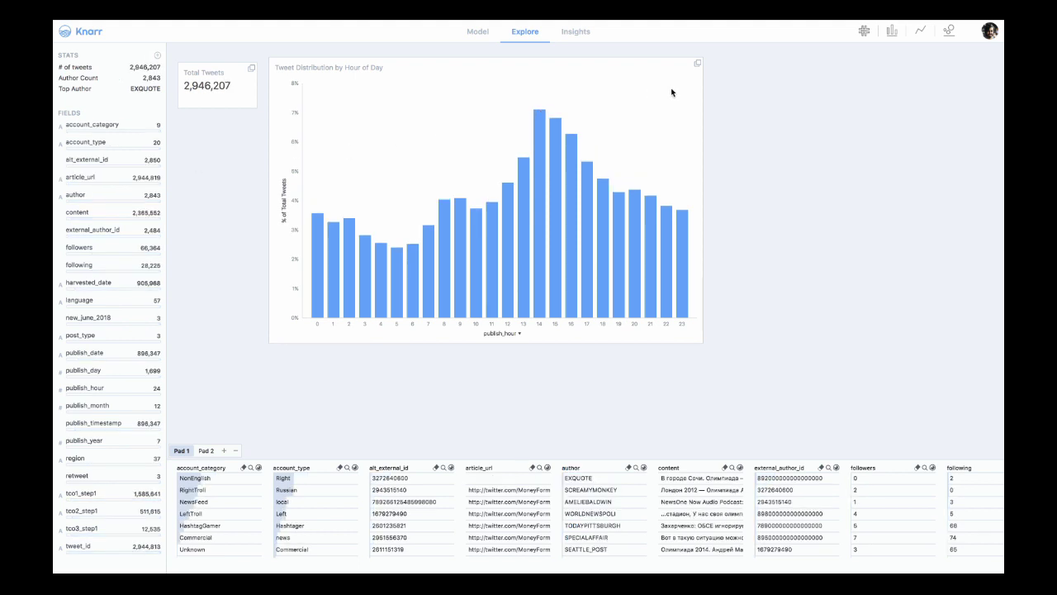
Show the distribution chart's layers and set its Comparison Context to the top 5 authors by count of content.
left_click(699, 65)
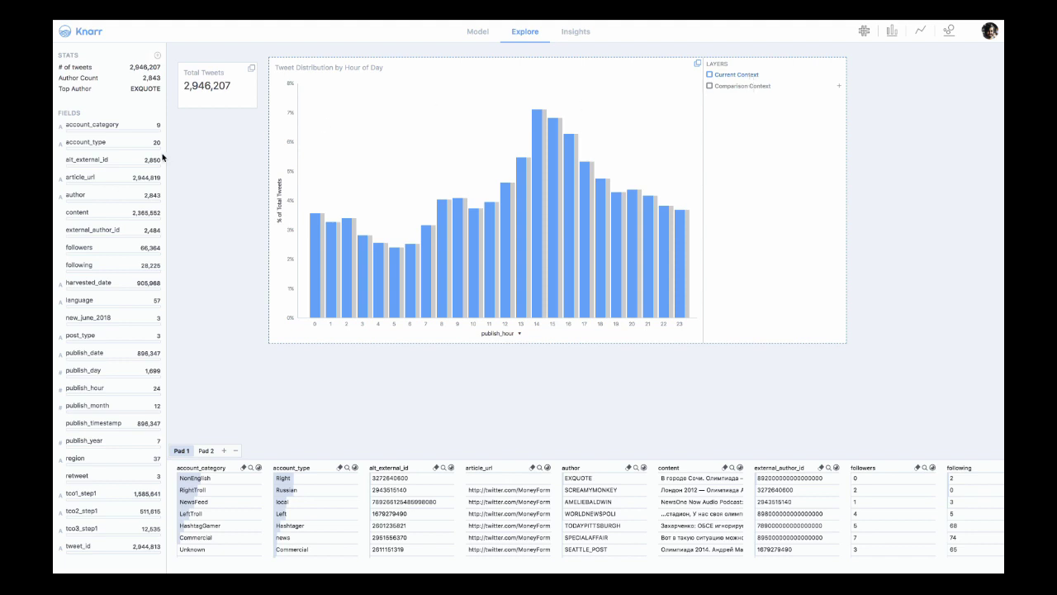
left_click(81, 196)
left_click(251, 116)
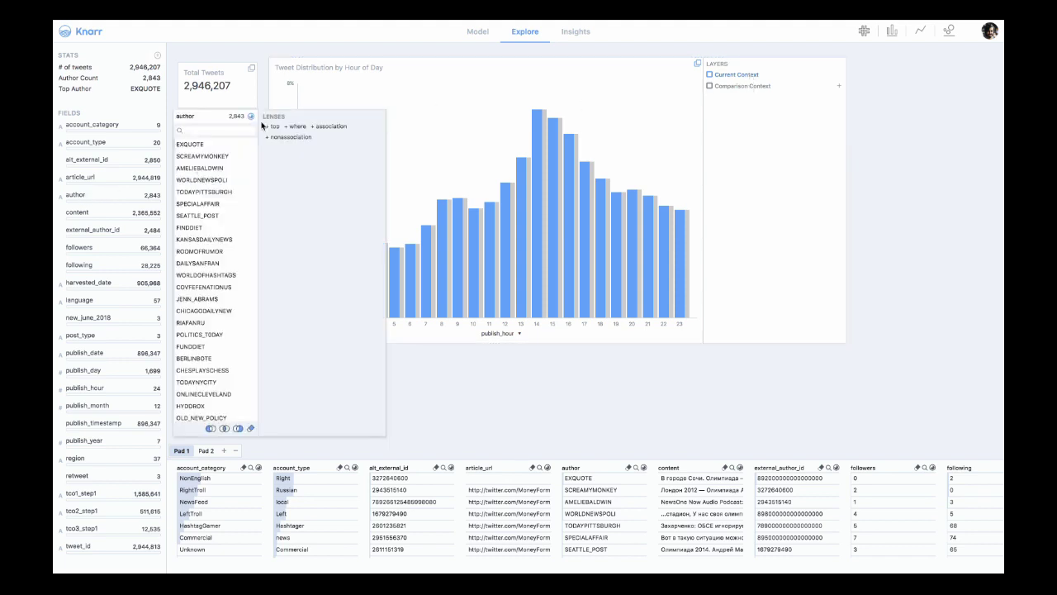
left_click(272, 128)
type("count content")
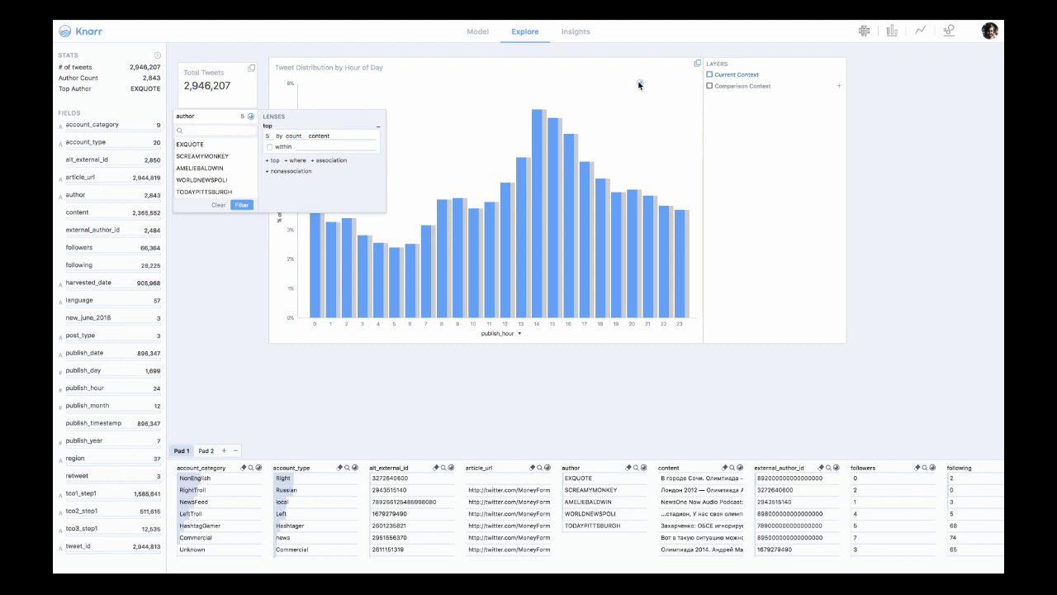
left_click(733, 86)
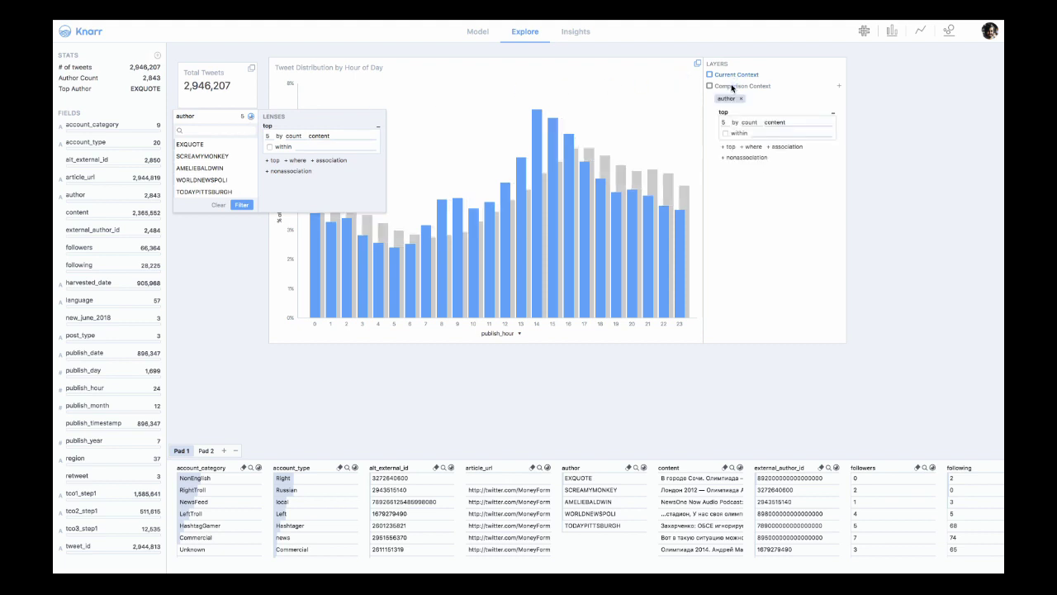
Dismiss the author filter popup, filter the tweets to publish_year 2016, and clear that year filter again.
left_click(902, 179)
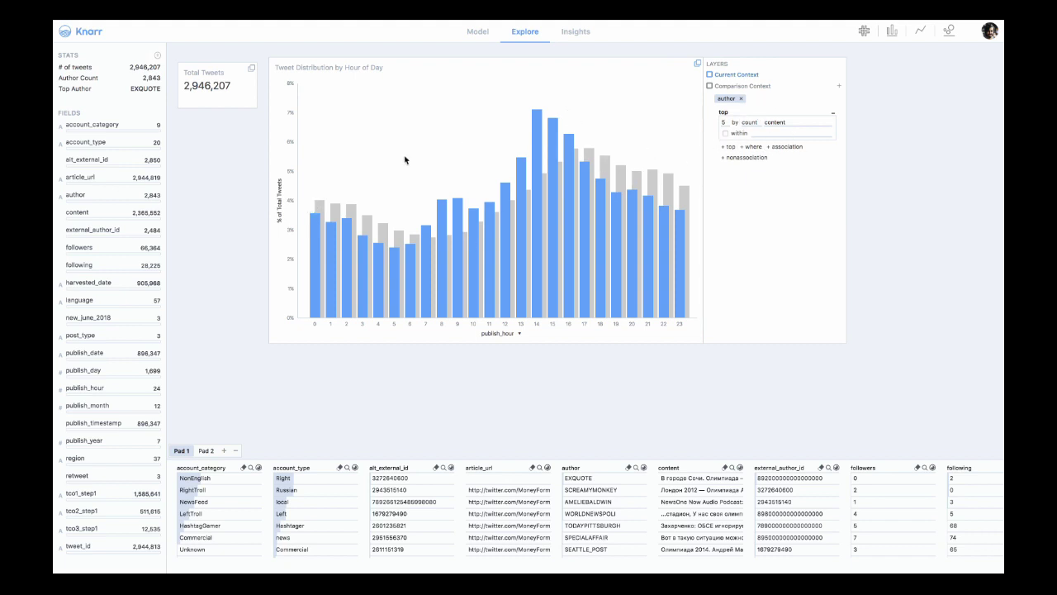
left_click(92, 442)
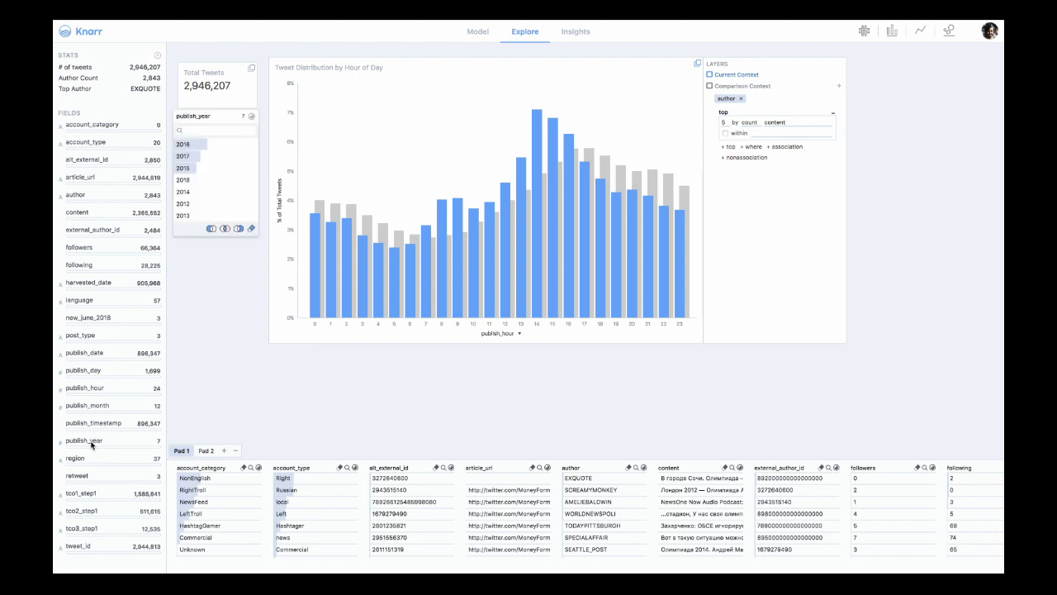
left_click(186, 144)
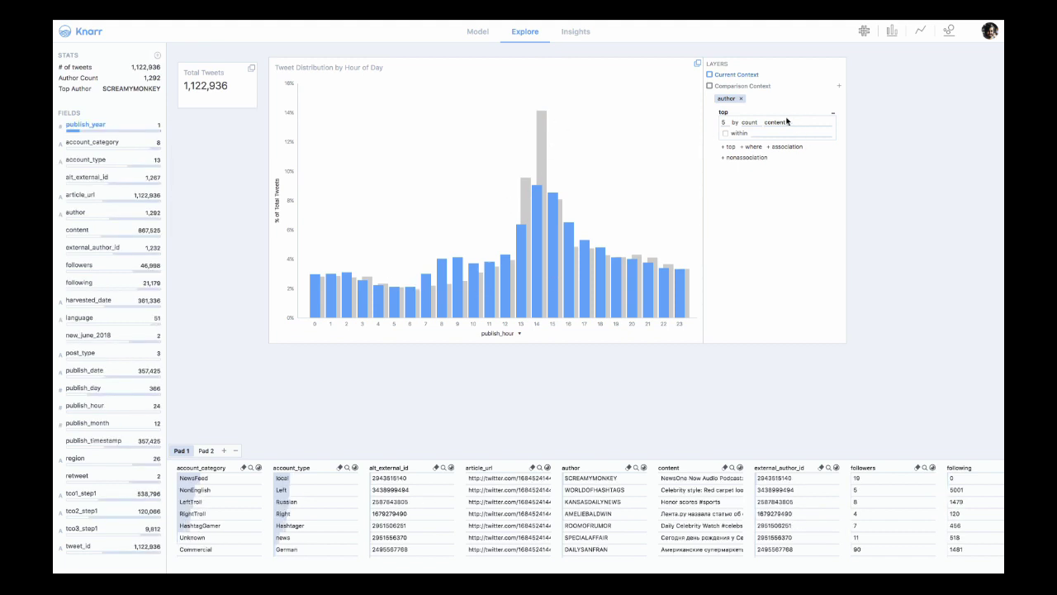
left_click(62, 127)
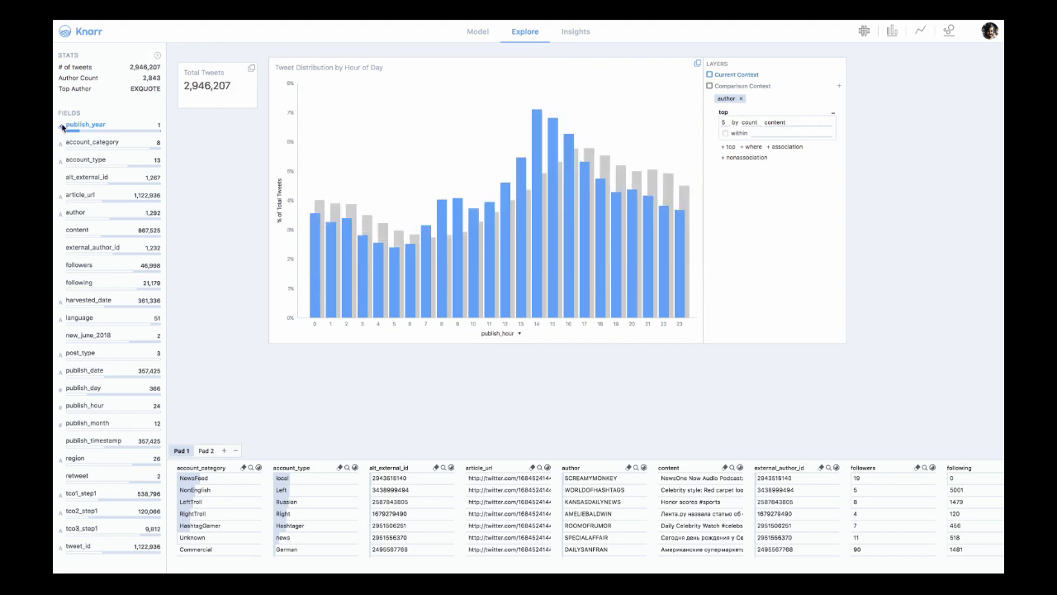
Replace the top lens on the Comparison Context's author field with an association lens for language Russian.
left_click(833, 113)
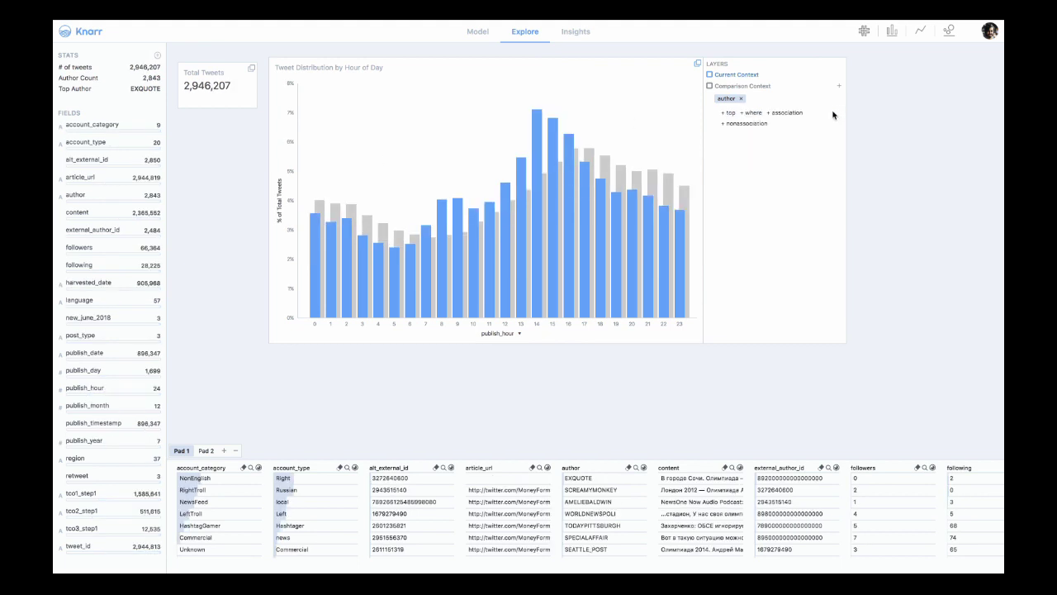
left_click(787, 114)
type("id")
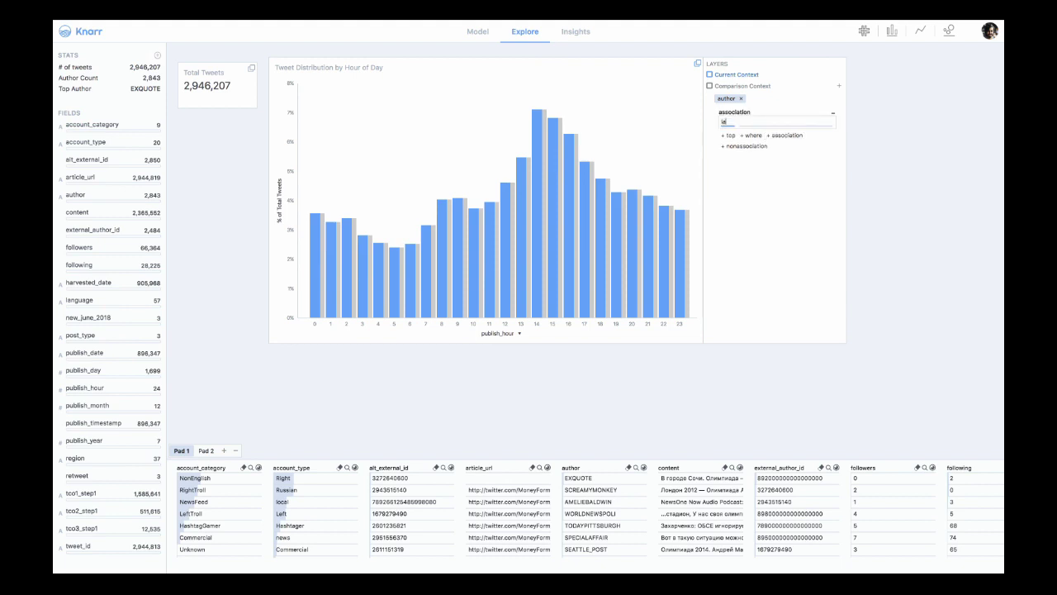
type("nguage")
key("Tab")
type("Russian")
Add a nonassociation lens to the Comparison Context's author field for language matching Ukr*.
left_click(731, 145)
type("language")
key("Tab")
type("Ukr*")
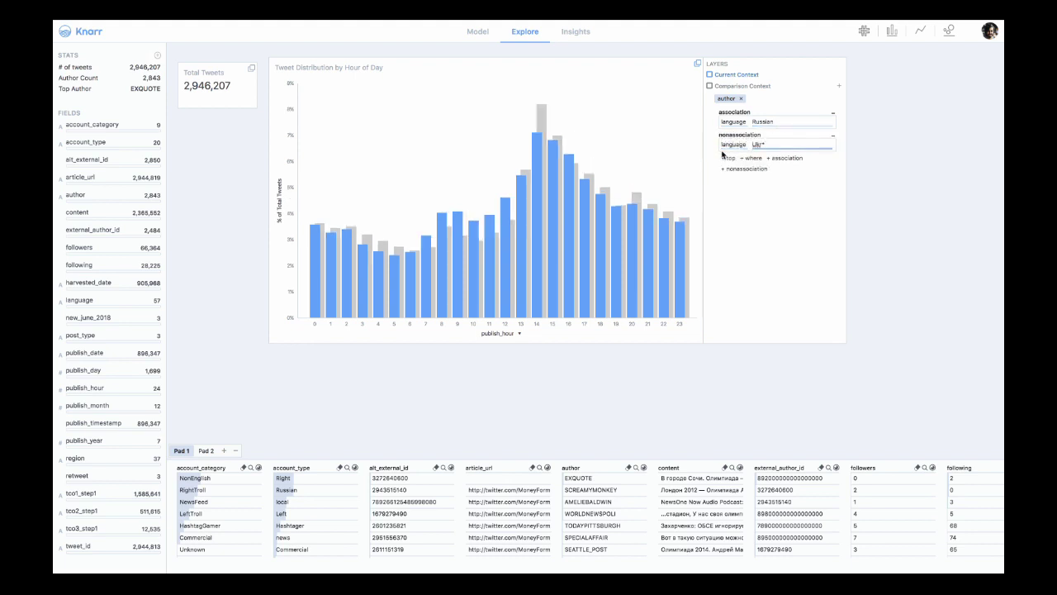
Add a top 5 by count of content lens within account_category to the Comparison Context's author field.
left_click(726, 157)
type("cou")
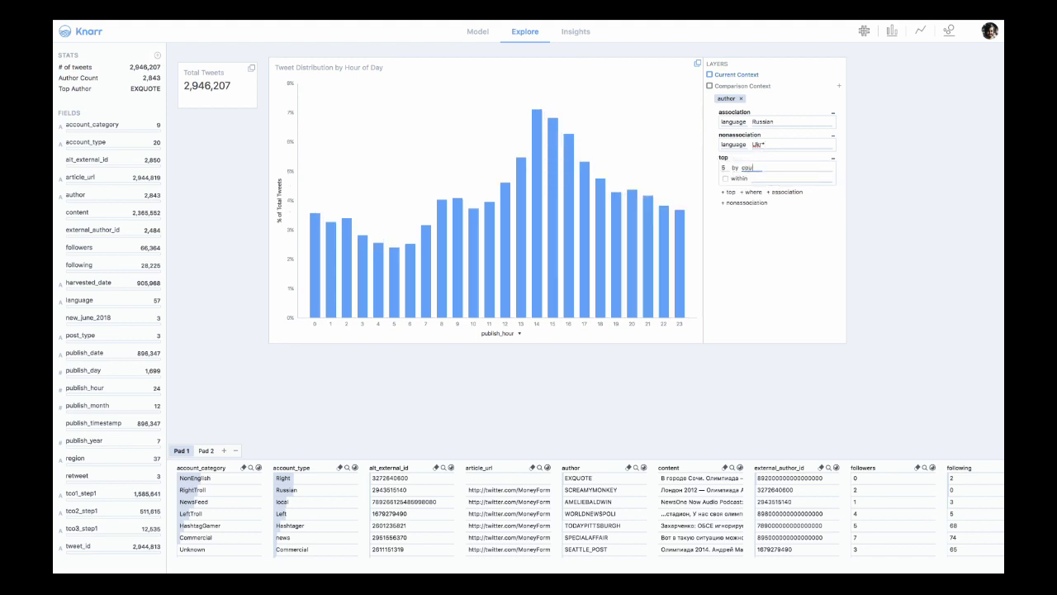
type("nt")
key("Tab")
type("content")
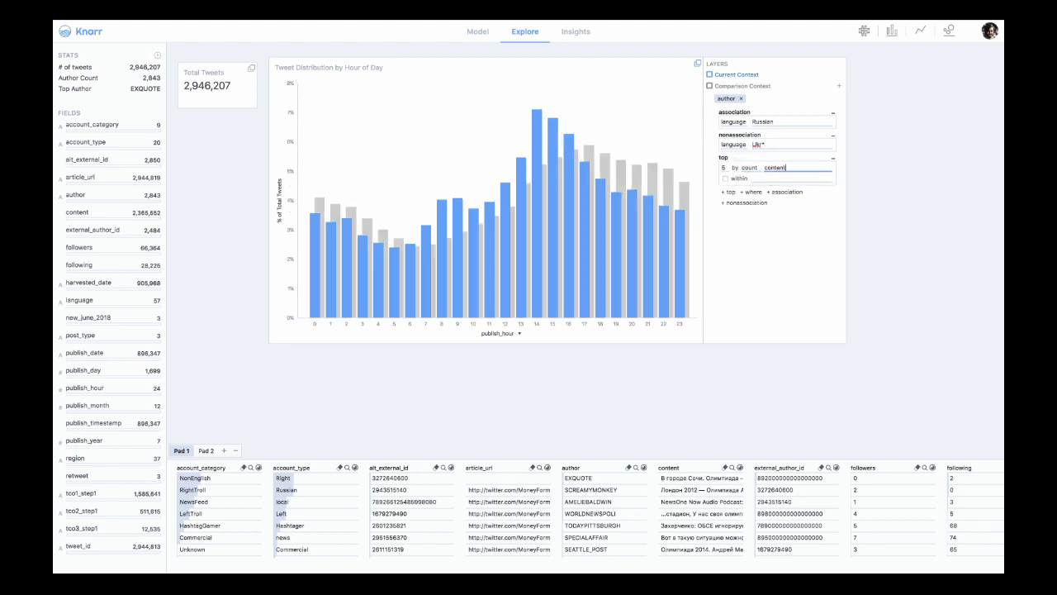
key("Tab")
key("space")
type("account_cat")
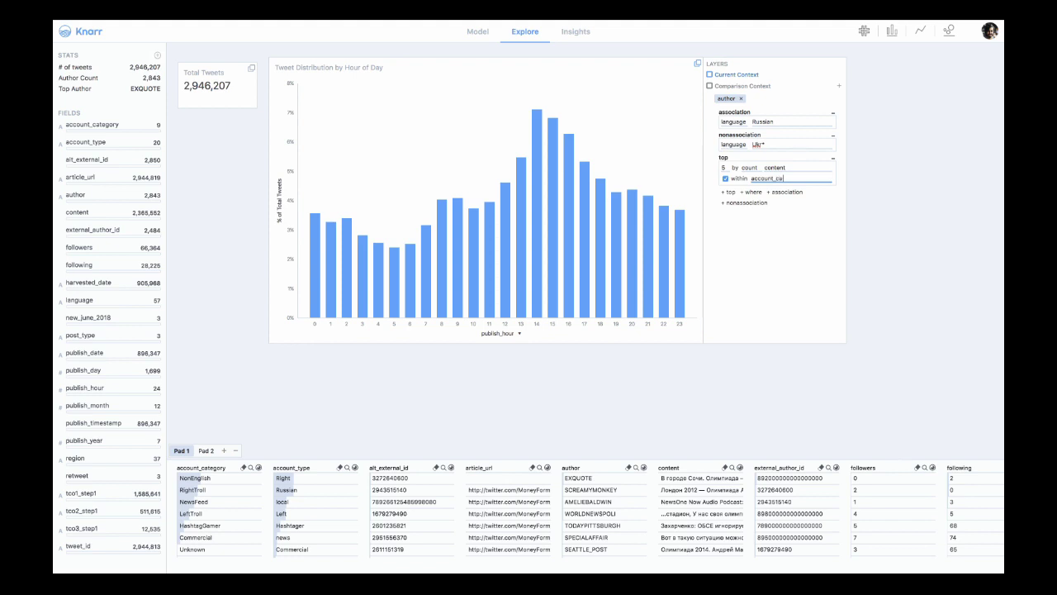
type("egory")
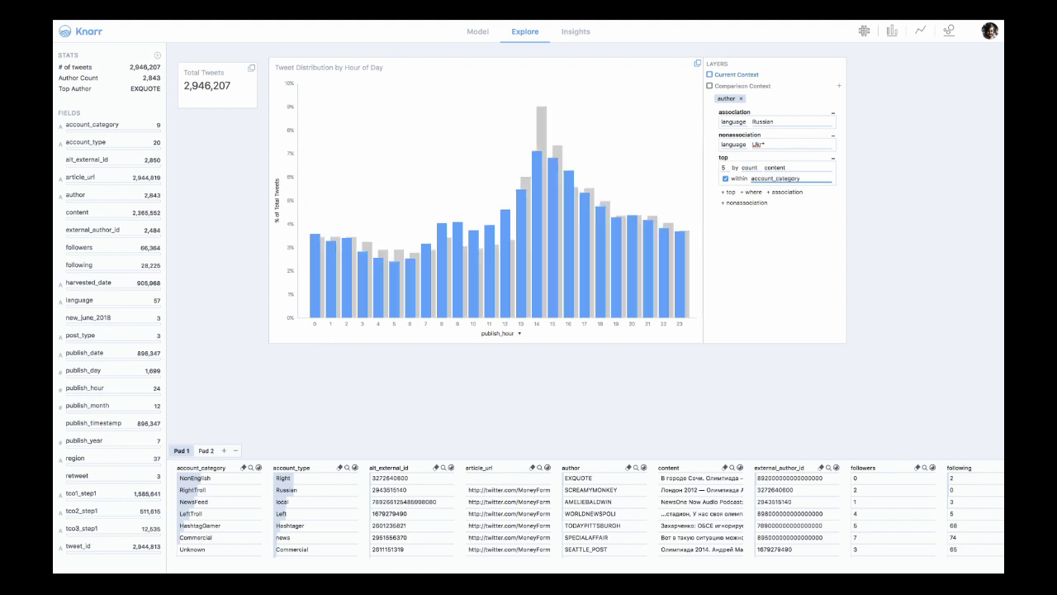